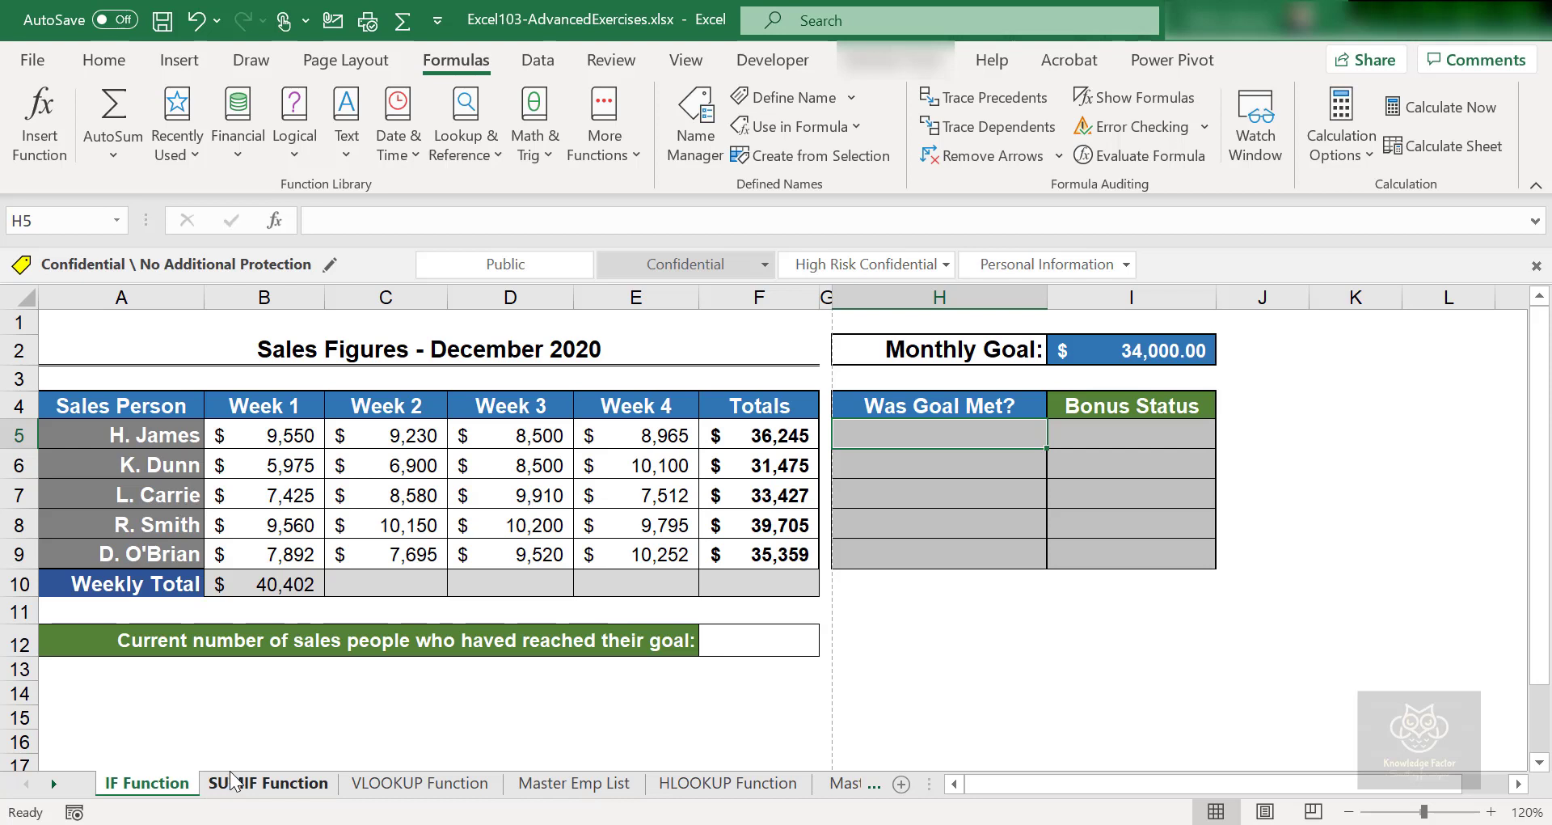
Step: Examine the Was Goal Met? column, the sales person list, the first two totals and the monthly goal
{"action": "left_click", "coordinate": [948, 544]}
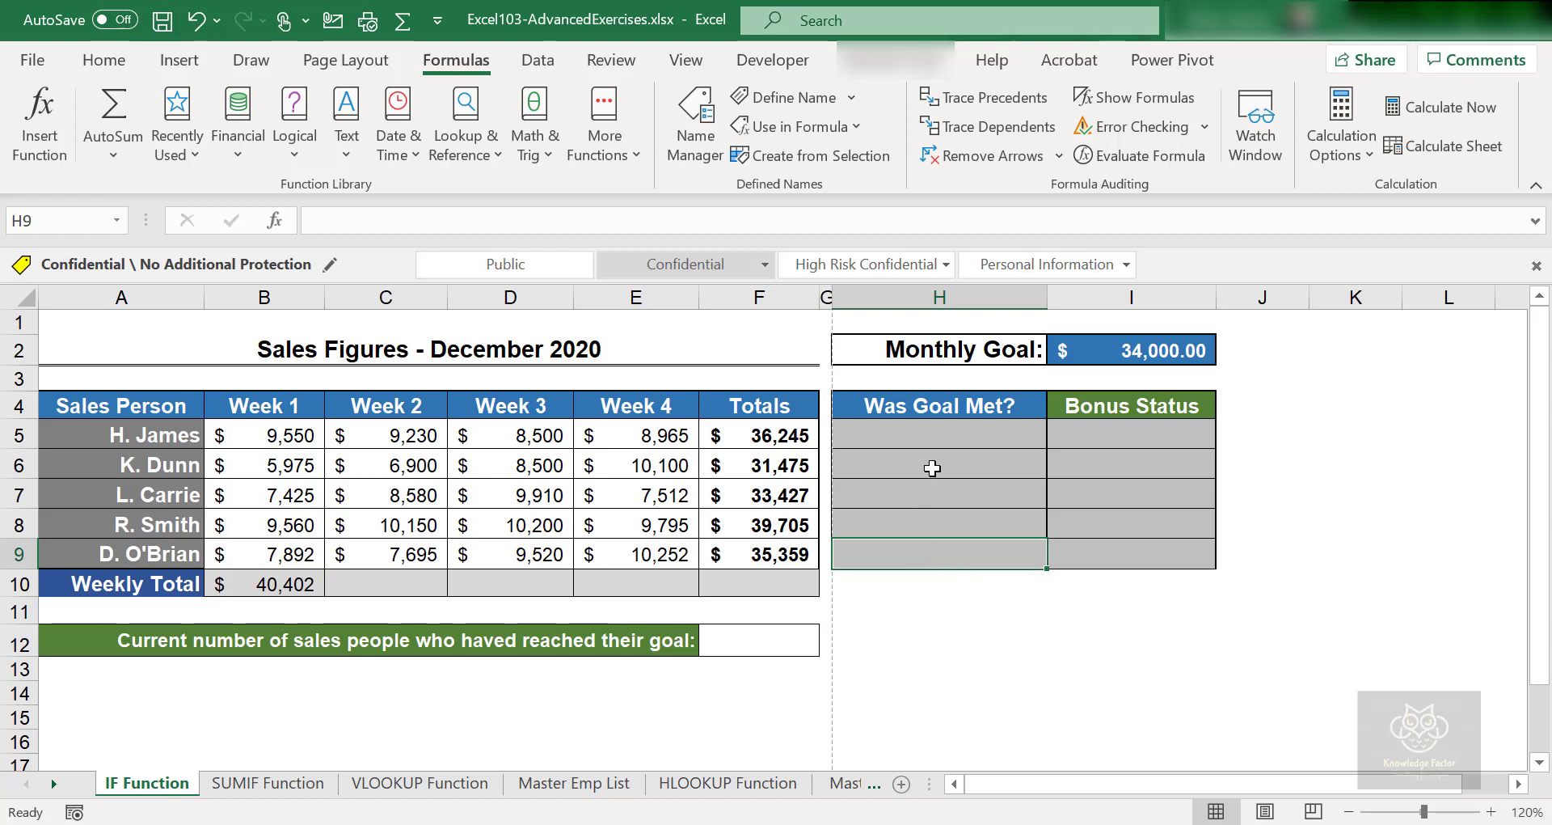
{"action": "left_click", "coordinate": [895, 446]}
{"action": "left_click", "coordinate": [868, 409]}
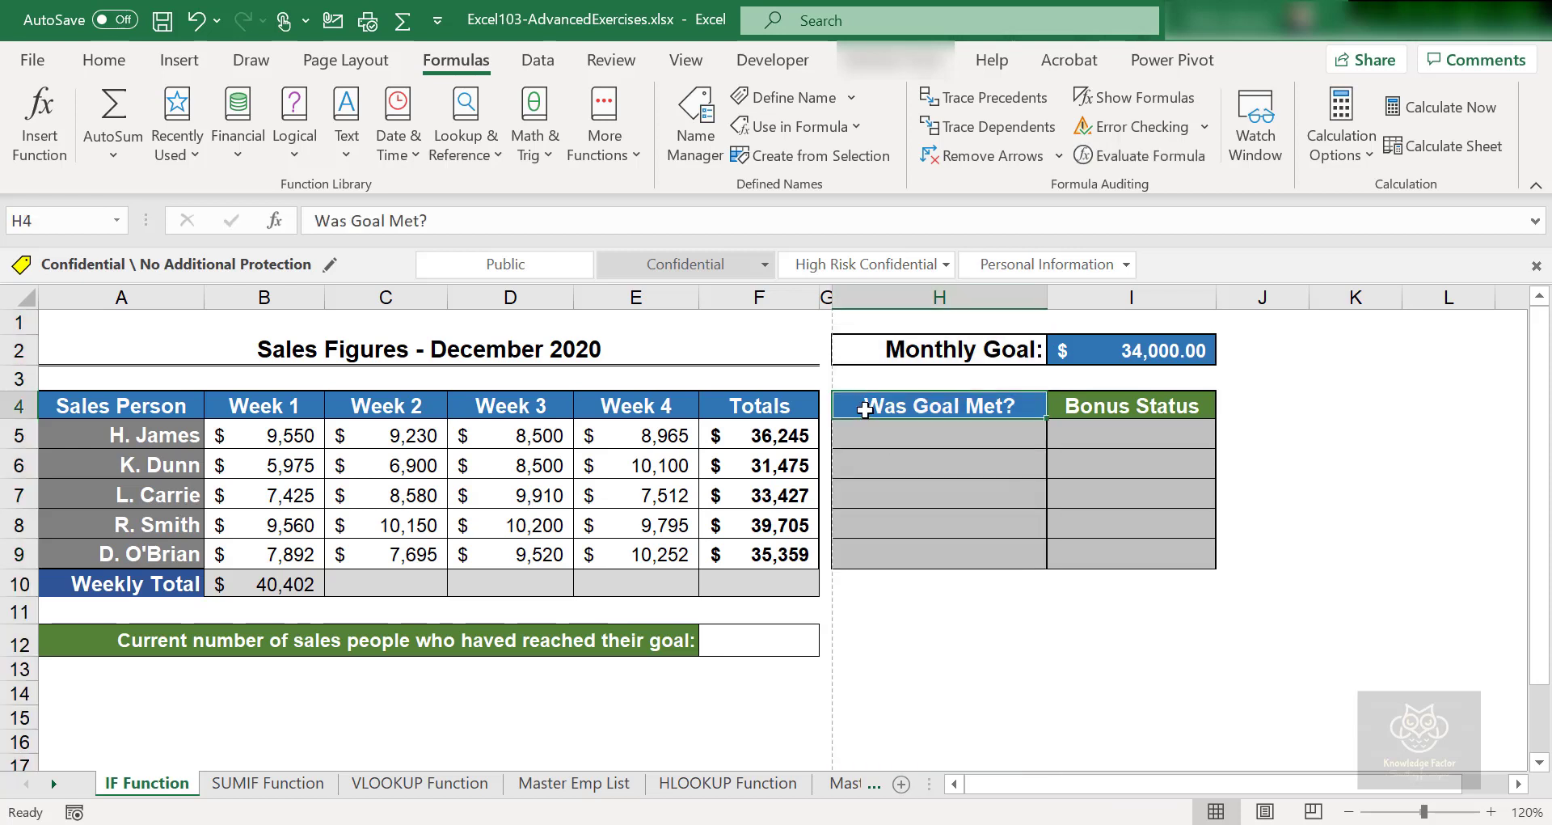
{"action": "left_click", "coordinate": [122, 555]}
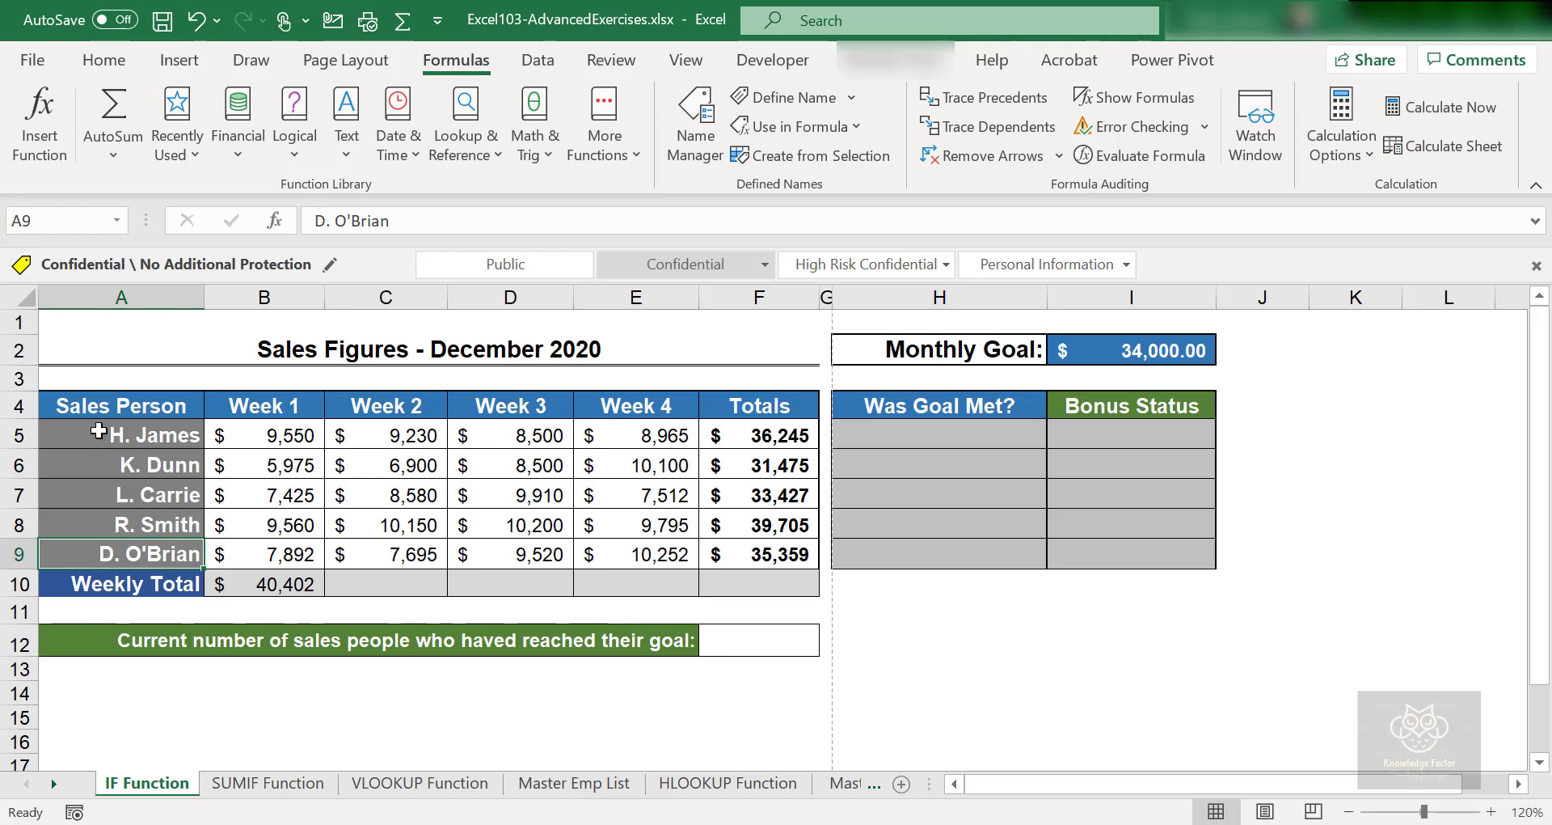
{"action": "left_click", "coordinate": [108, 432]}
{"action": "left_click", "coordinate": [124, 465]}
{"action": "left_click", "coordinate": [123, 496]}
{"action": "left_click", "coordinate": [123, 533]}
{"action": "left_click", "coordinate": [129, 554]}
{"action": "left_click", "coordinate": [891, 435]}
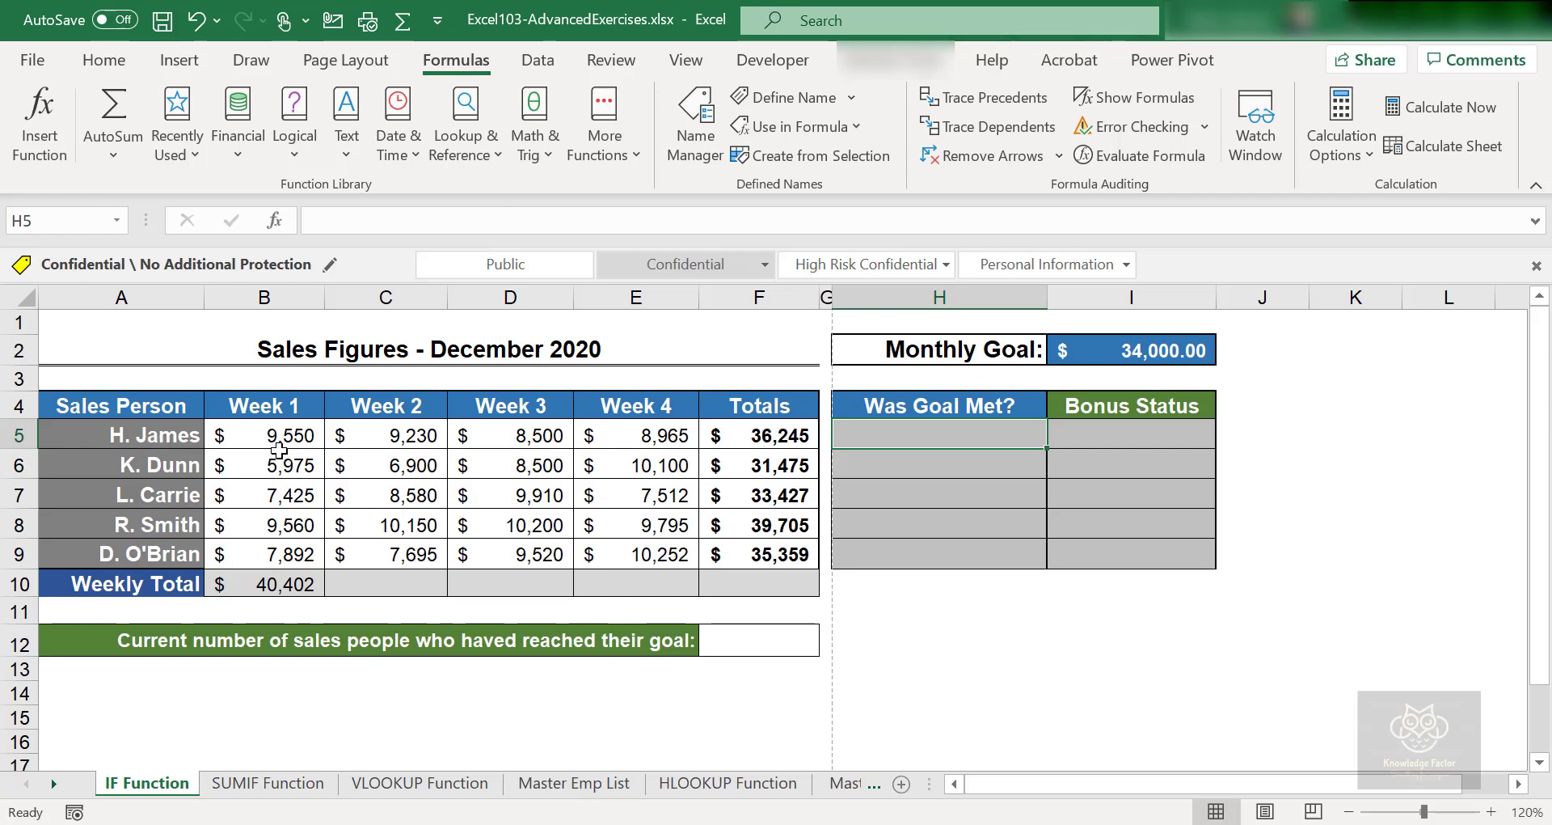
{"action": "left_click", "coordinate": [783, 438]}
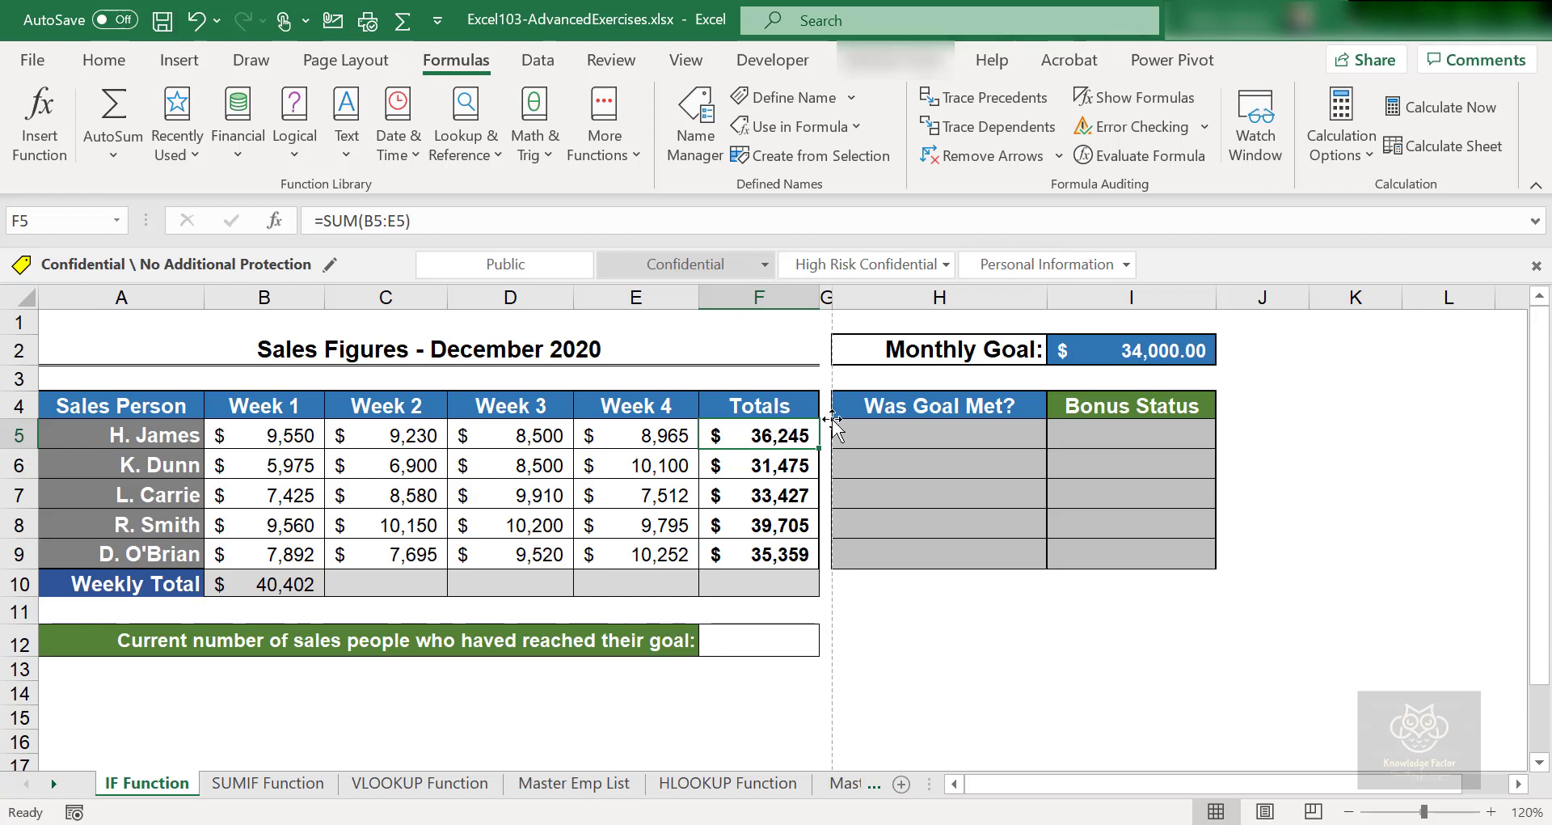
{"action": "left_click", "coordinate": [1140, 346]}
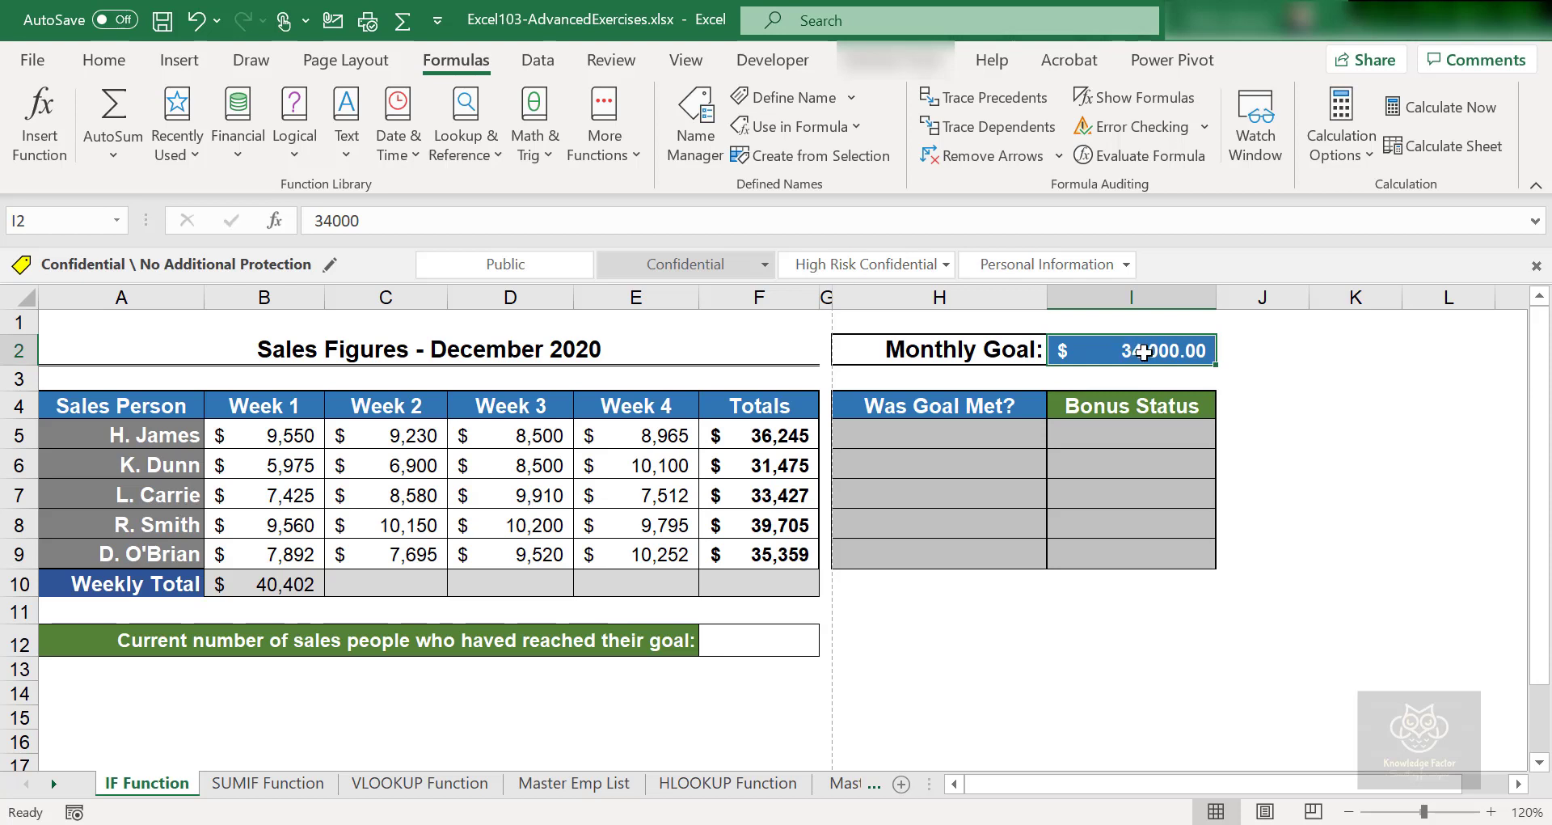
{"action": "left_click", "coordinate": [764, 438]}
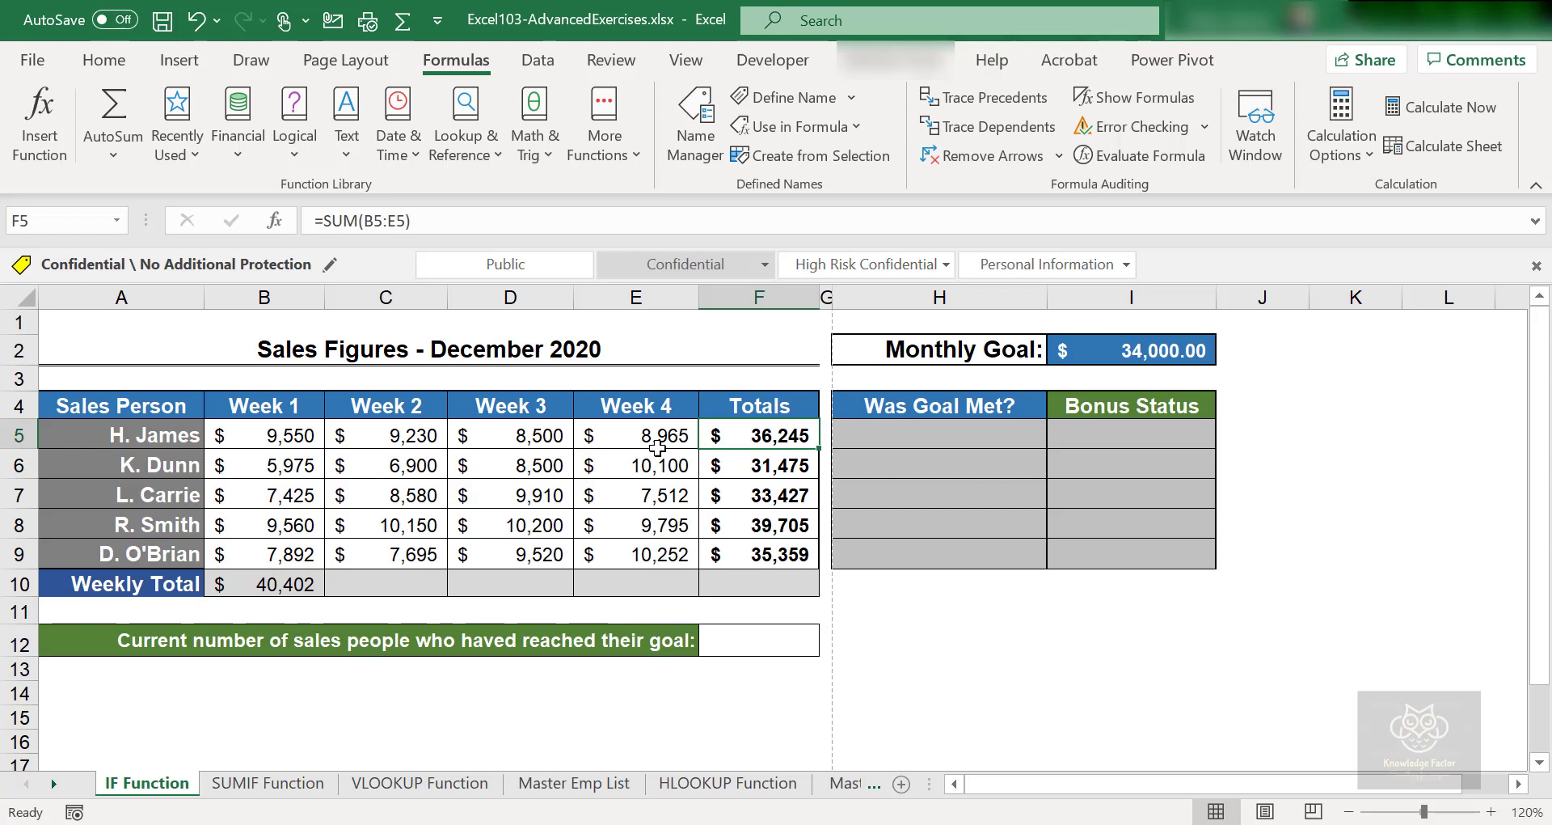
{"action": "left_click", "coordinate": [194, 466]}
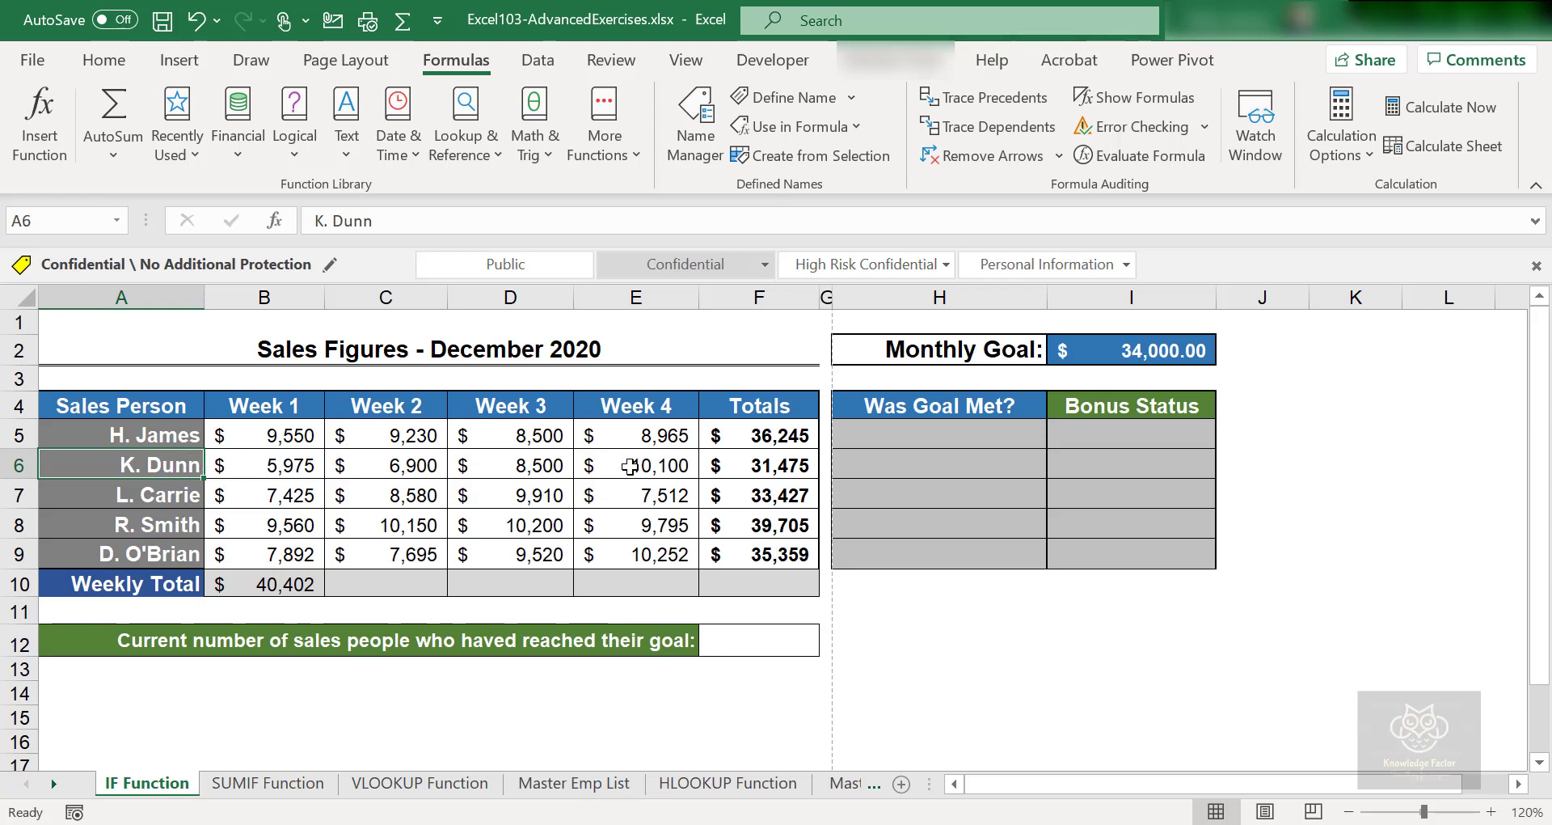
{"action": "left_click", "coordinate": [808, 466]}
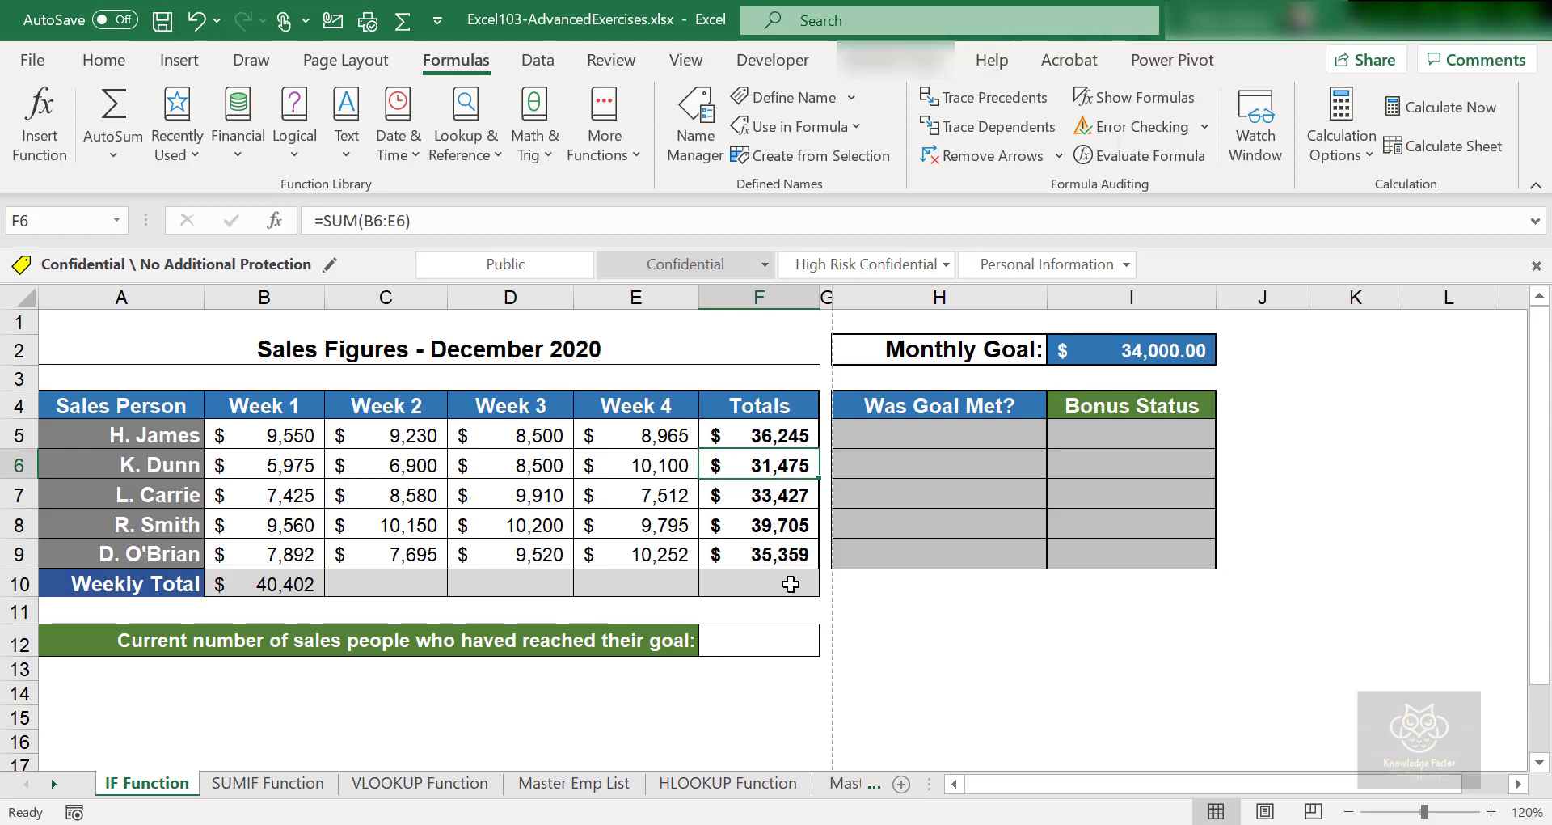
Step: Start an IF function in H5, the first Was Goal Met? cell, with the logical test F5>I2
{"action": "left_click", "coordinate": [926, 432]}
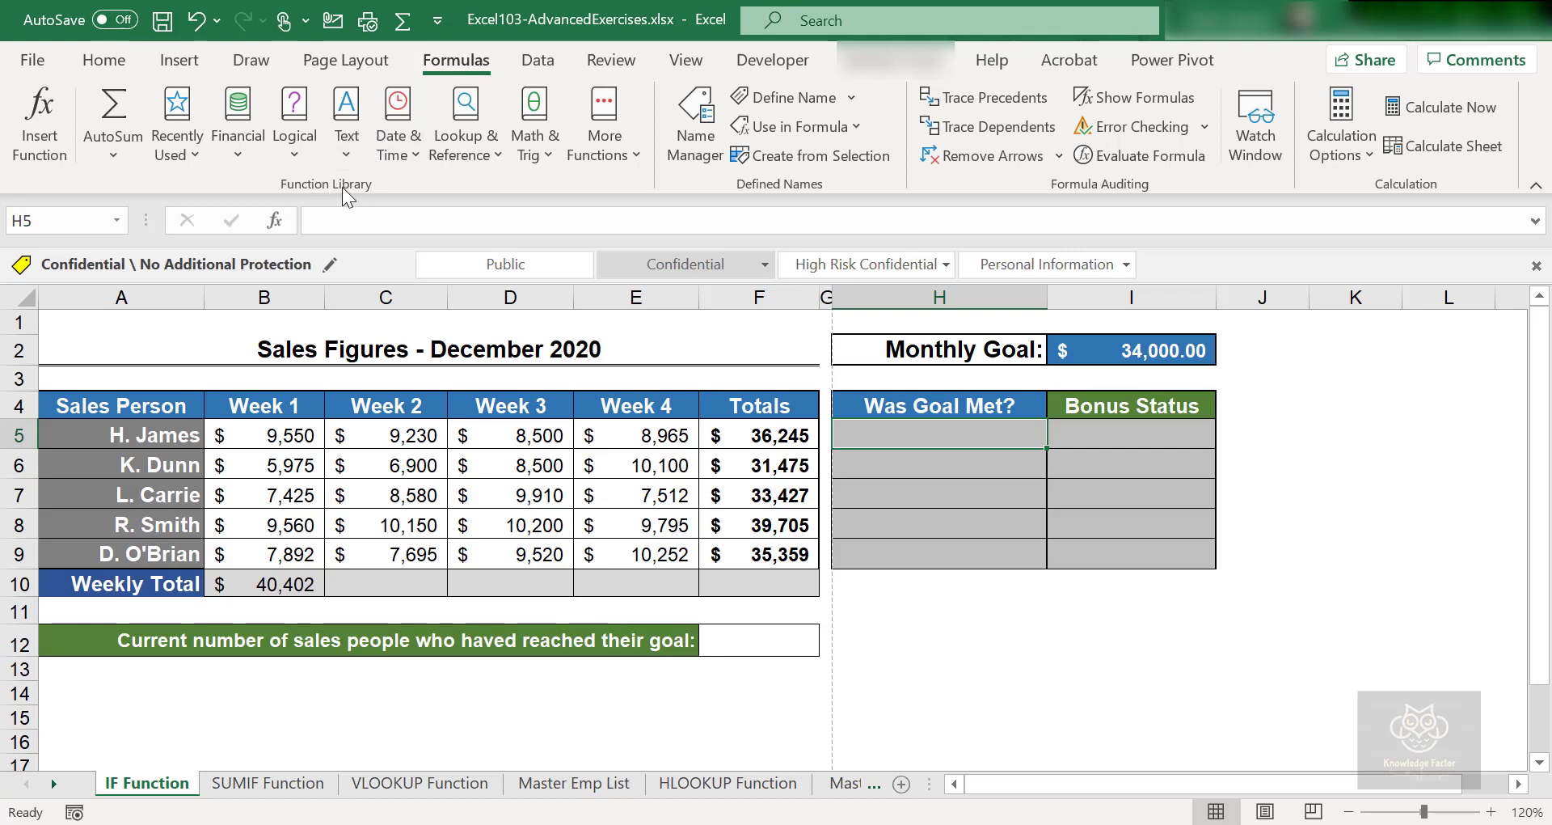
{"action": "left_click", "coordinate": [293, 157]}
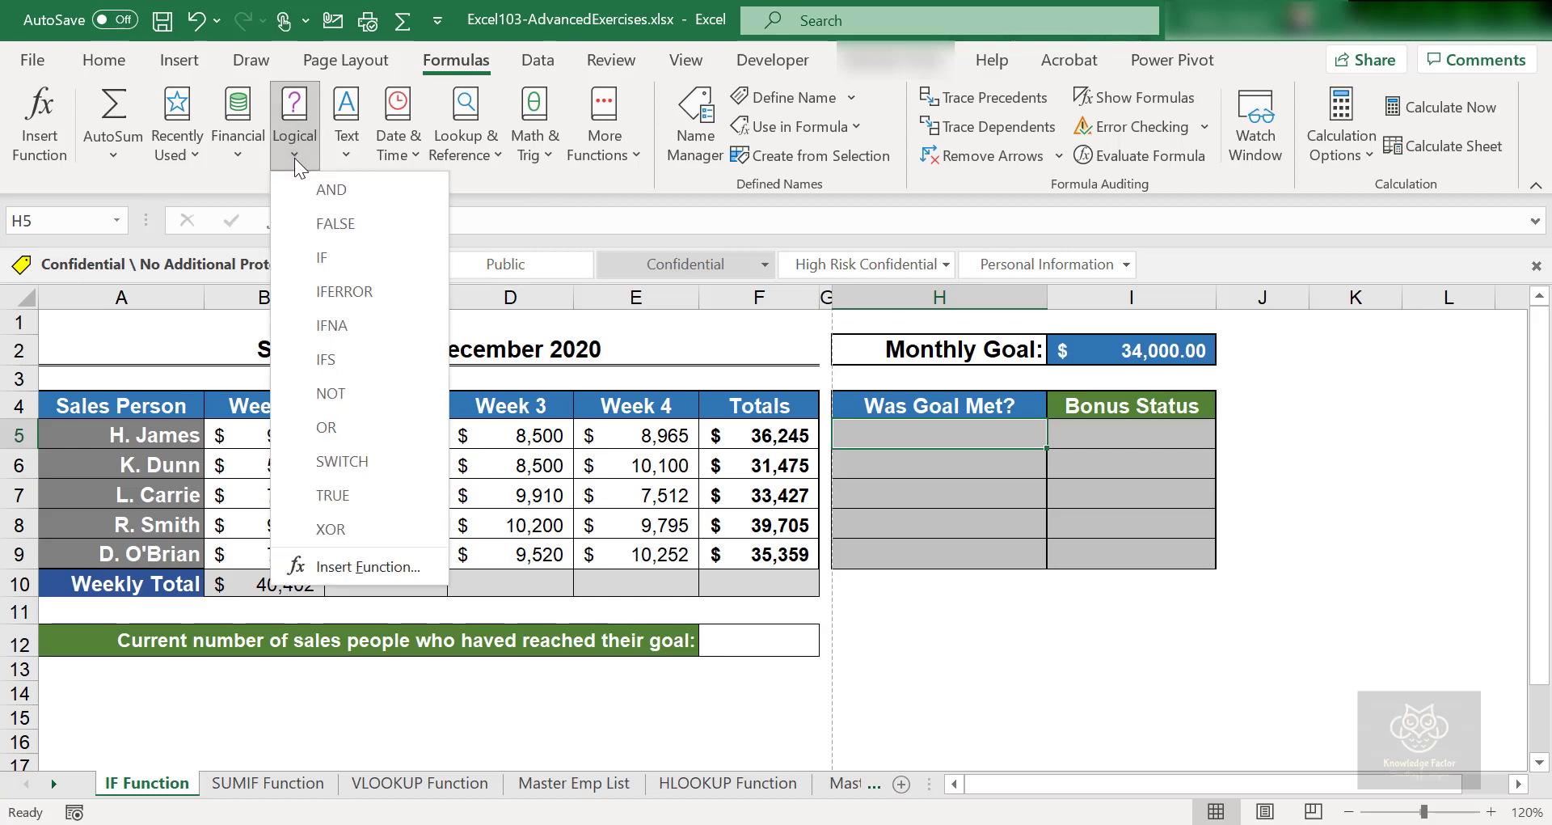
{"action": "left_click", "coordinate": [352, 257]}
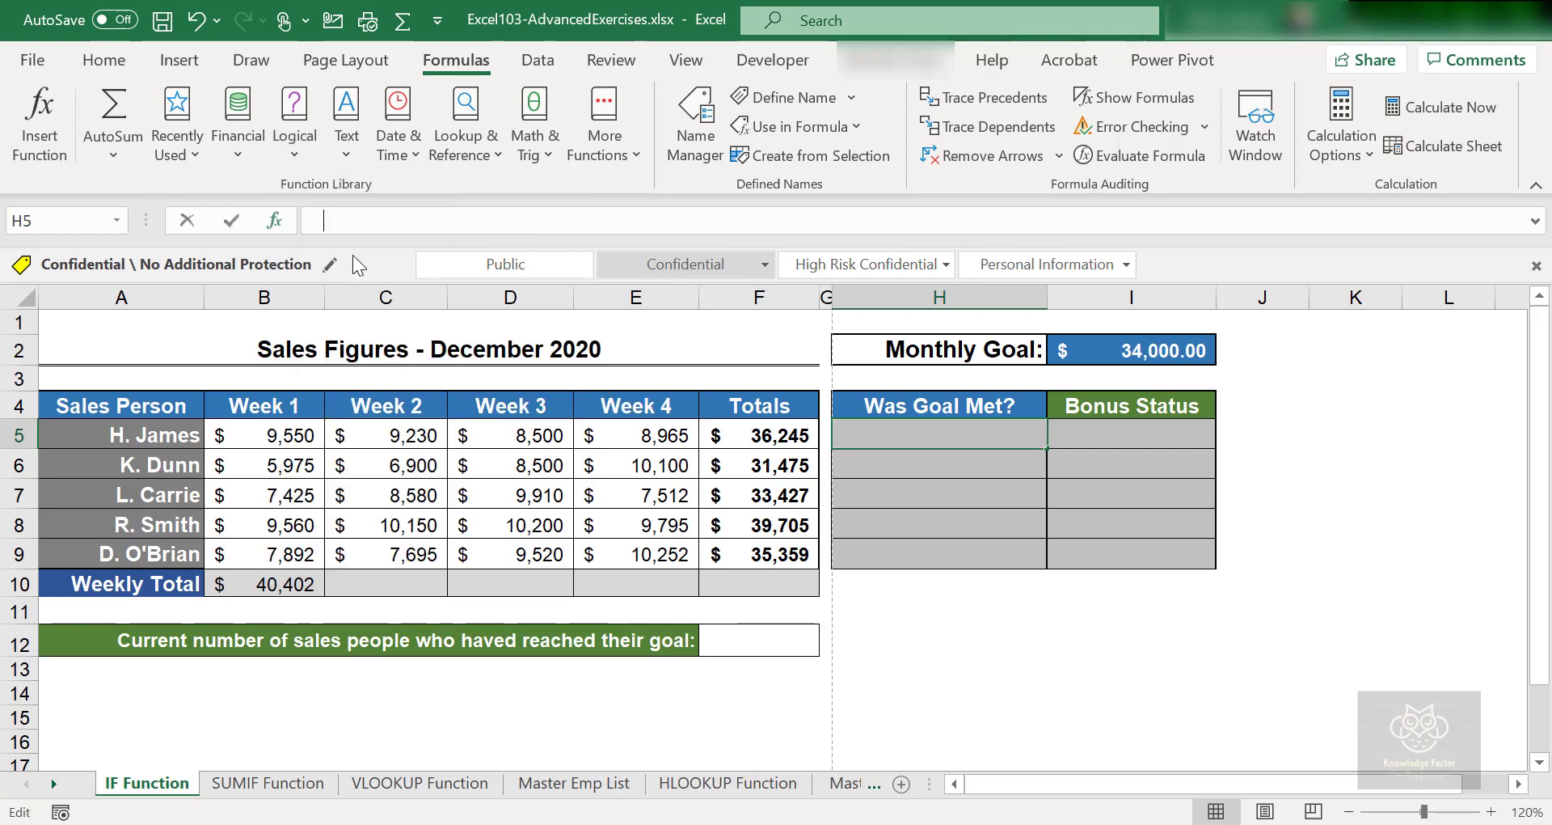
{"action": "left_click_drag", "start_coordinate": [740, 278], "coordinate": [1055, 197]}
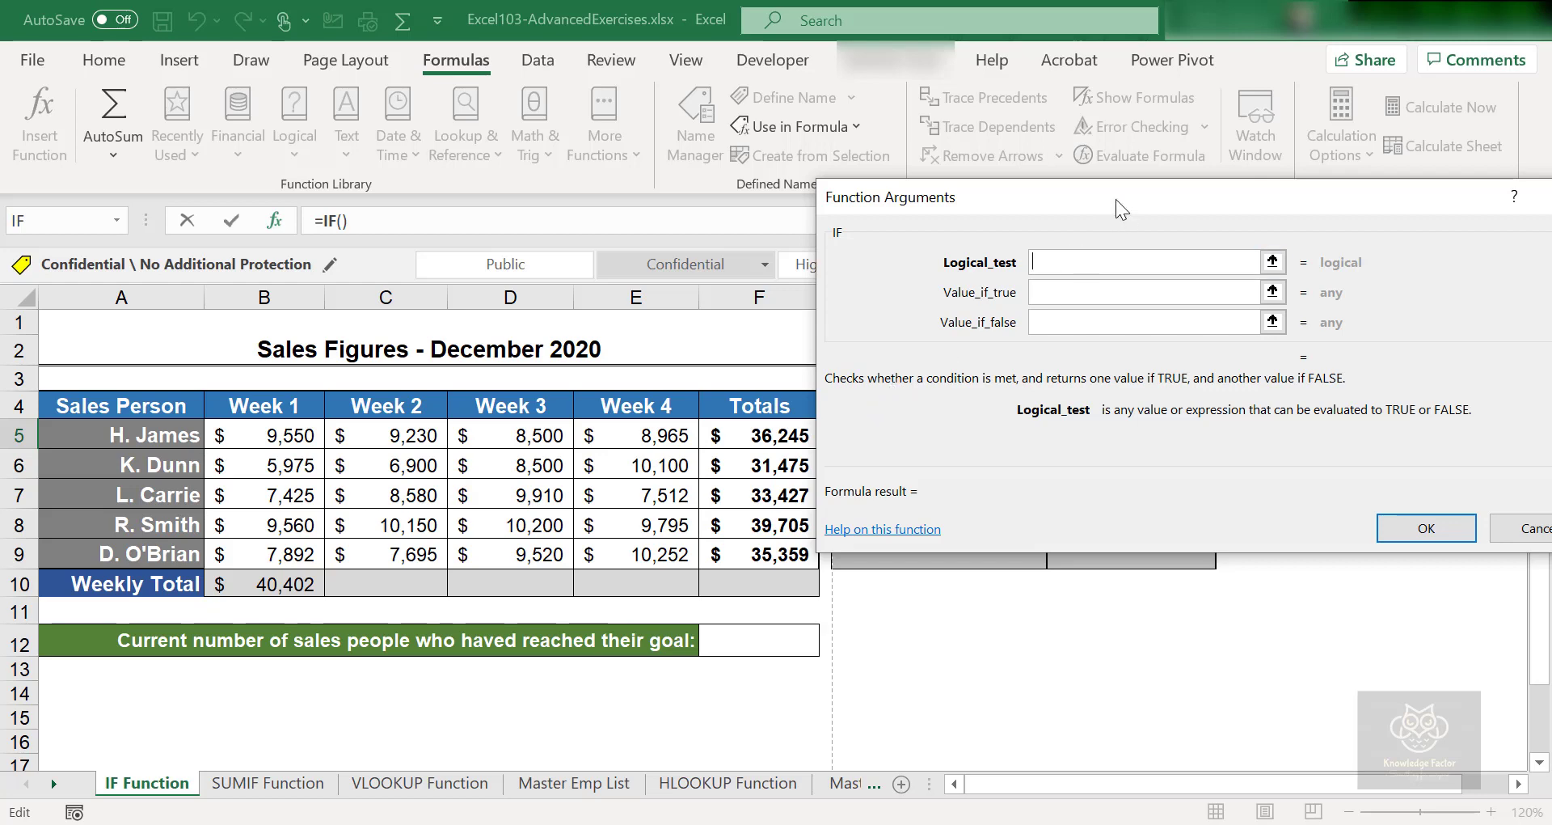
{"action": "left_click_drag", "start_coordinate": [1117, 205], "coordinate": [1115, 444]}
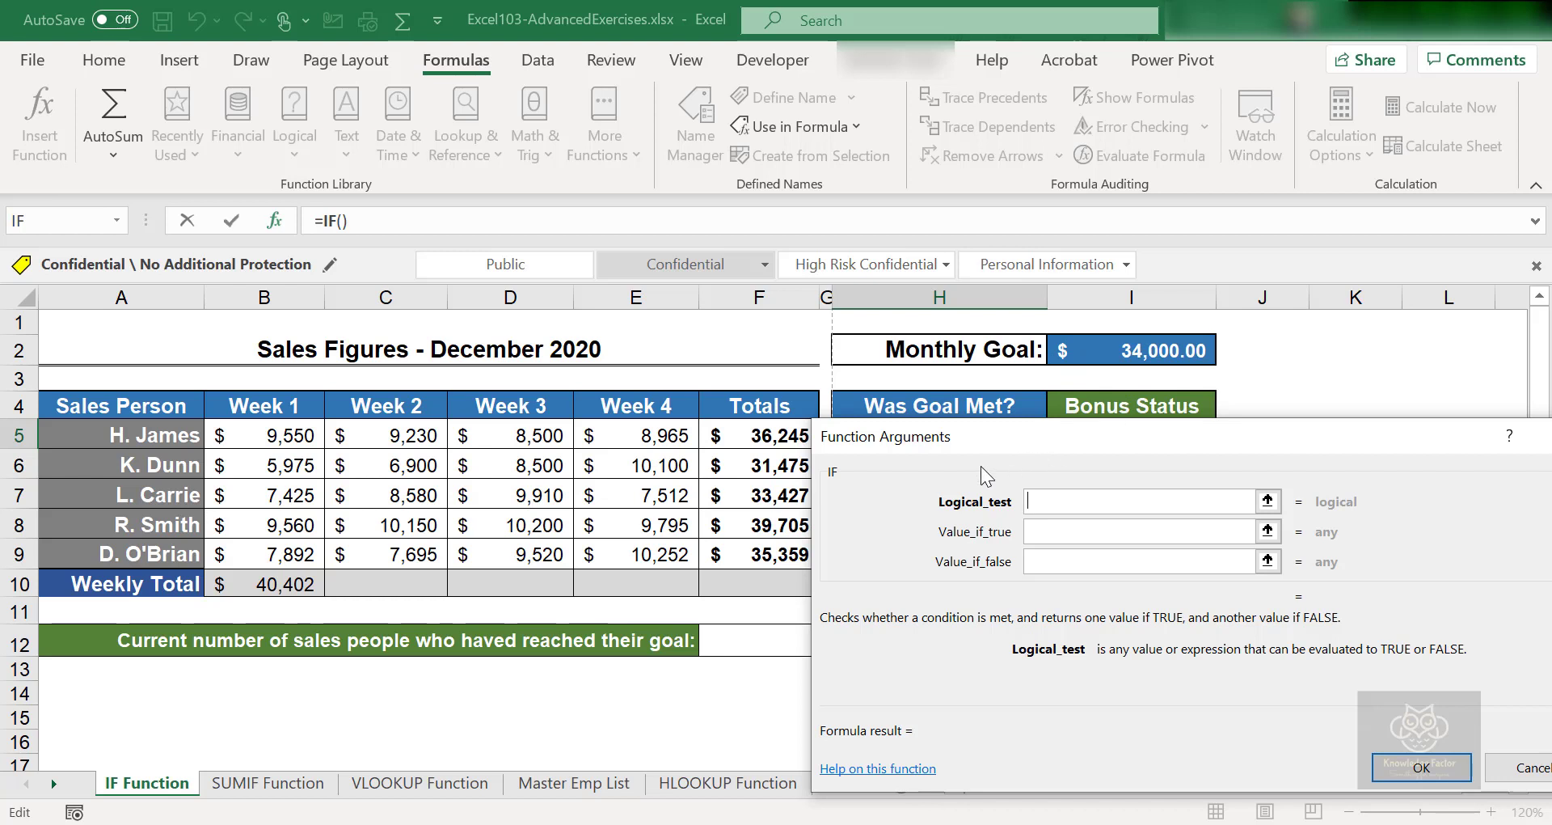
{"action": "left_click", "coordinate": [769, 436]}
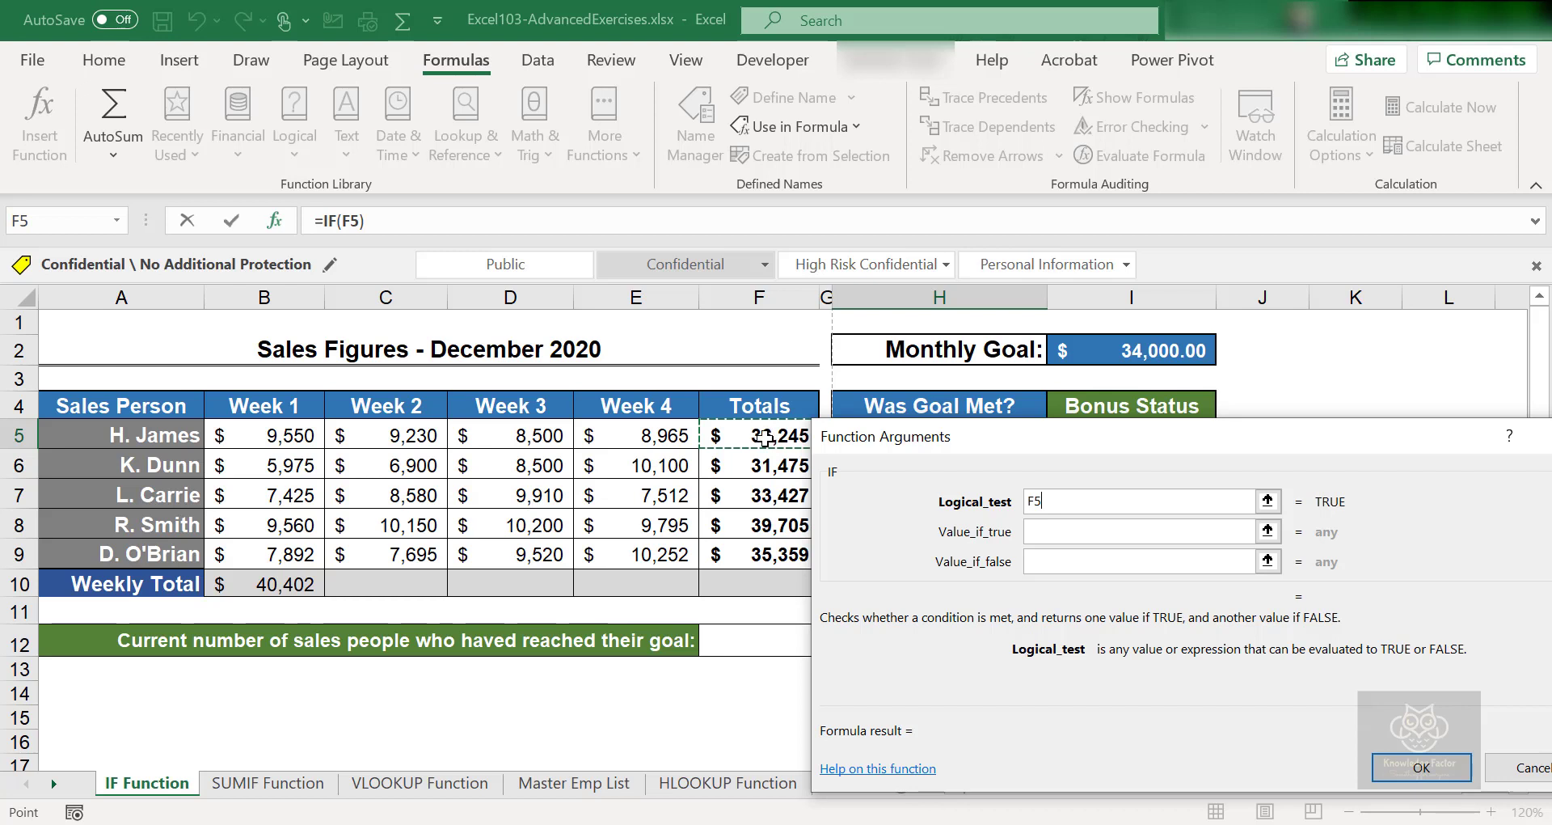
{"action": "type", "text": ">"}
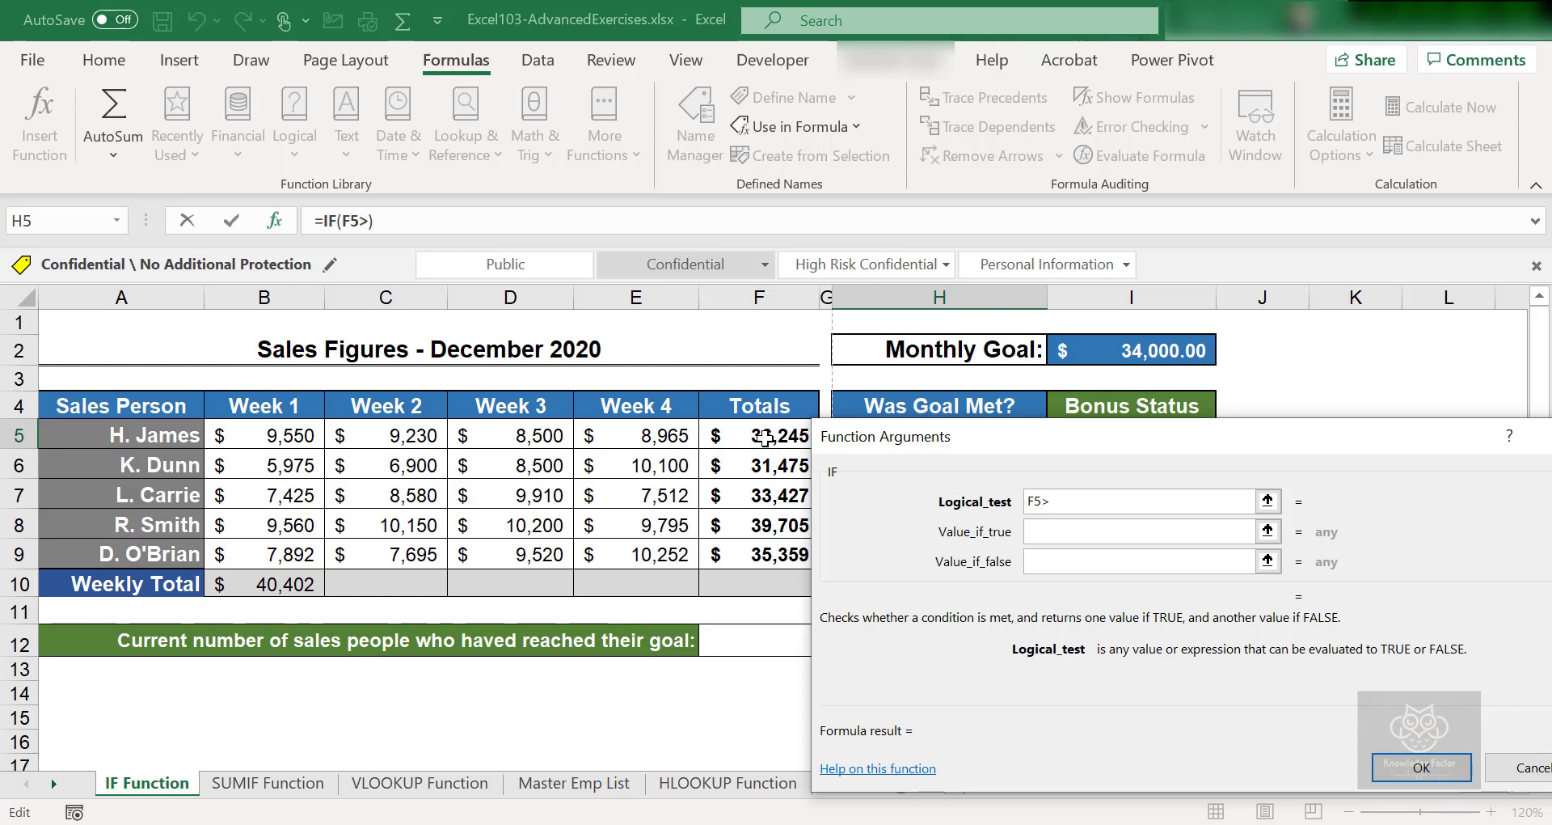
{"action": "left_click", "coordinate": [1130, 356]}
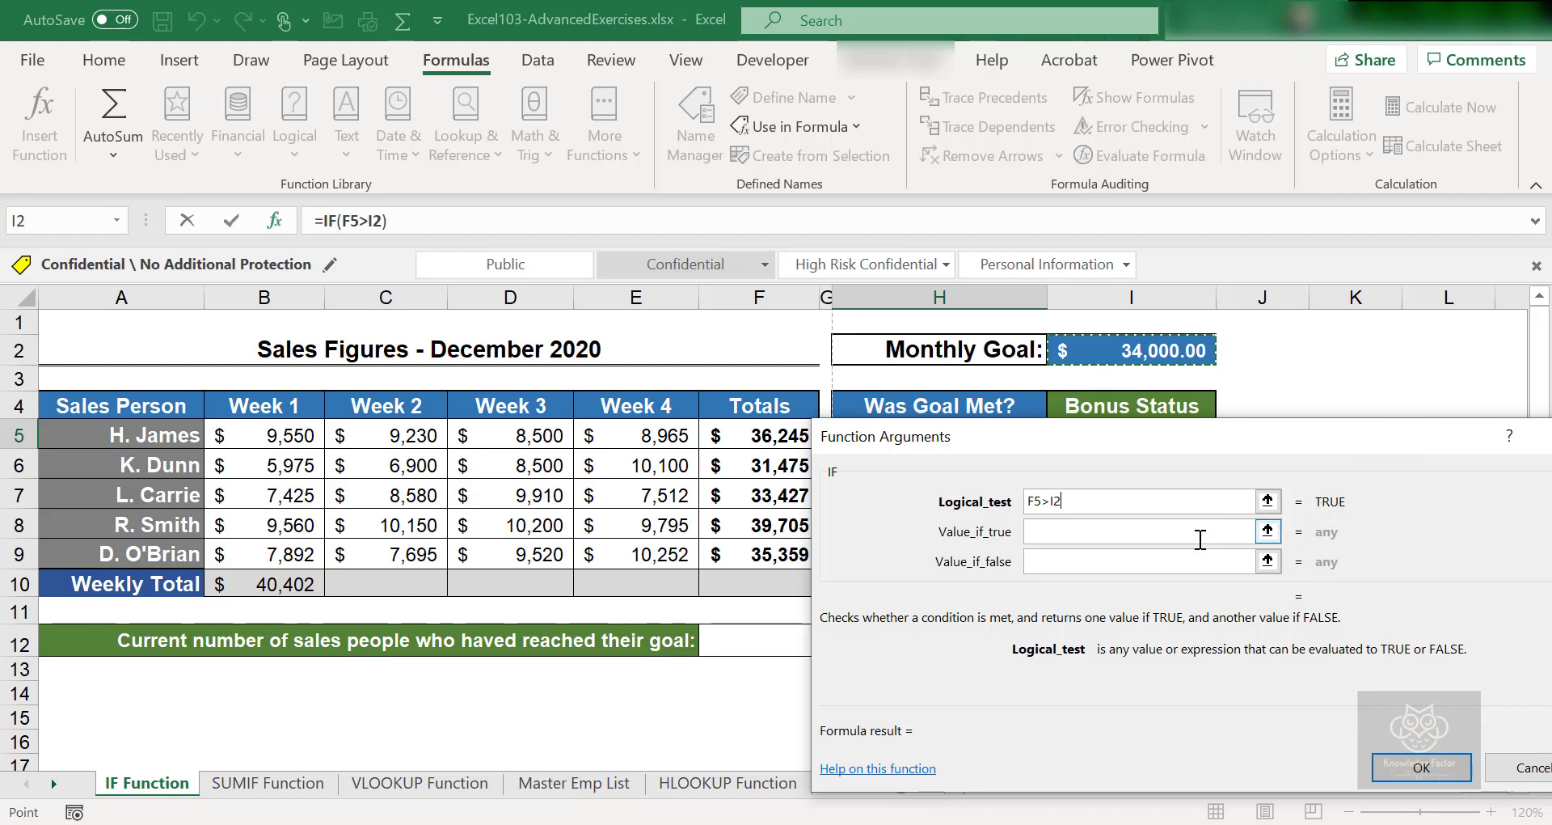
Step: Make the IF function return Yes when true and No when false, and enter it in H5
{"action": "left_click", "coordinate": [1146, 531]}
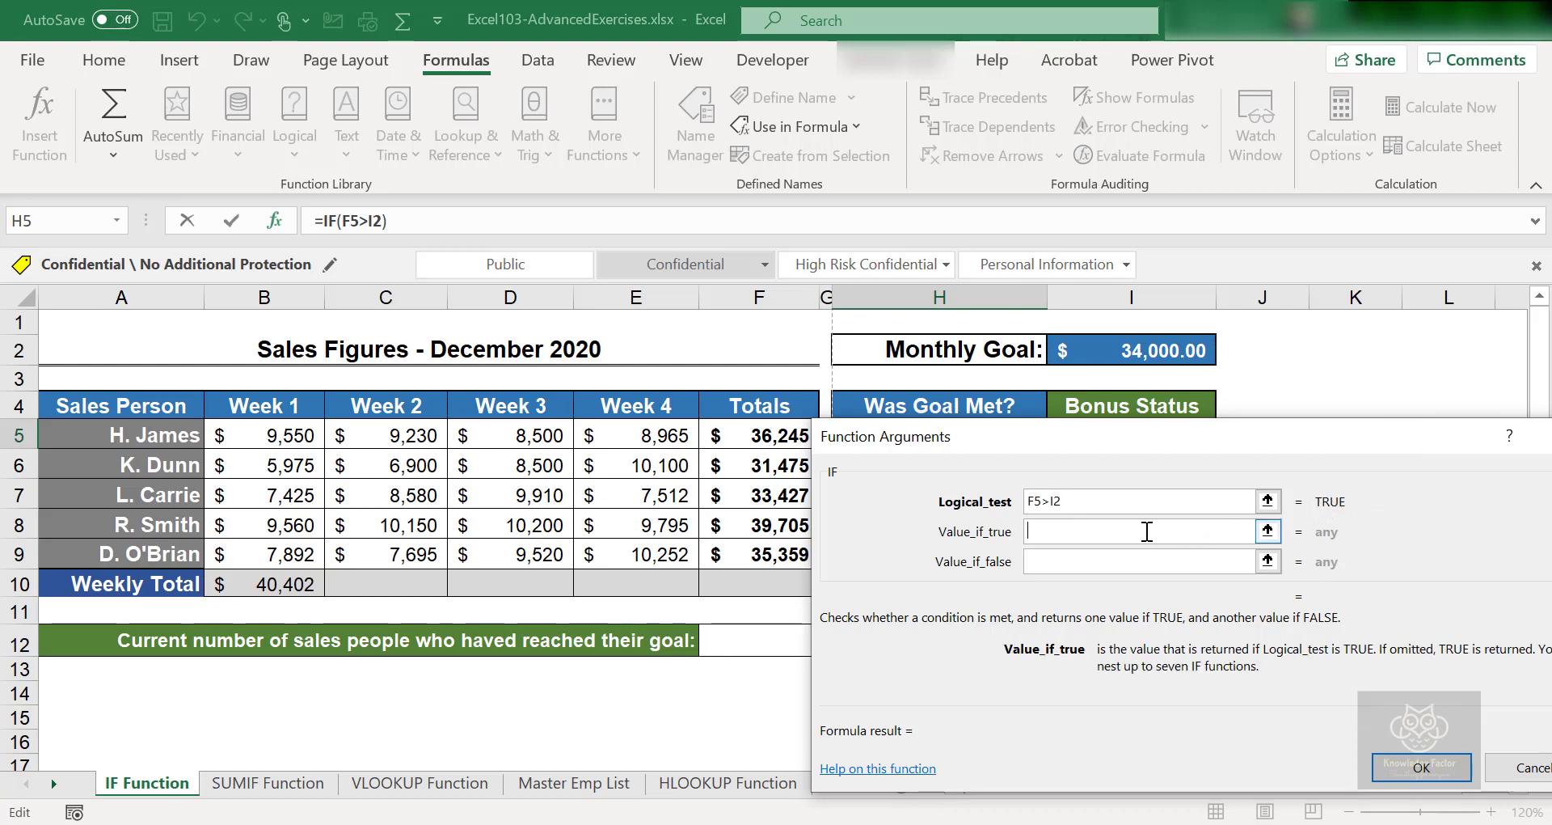
{"action": "type", "text": "Yes"}
{"action": "left_click", "coordinate": [1100, 560]}
{"action": "left_click", "coordinate": [1112, 538]}
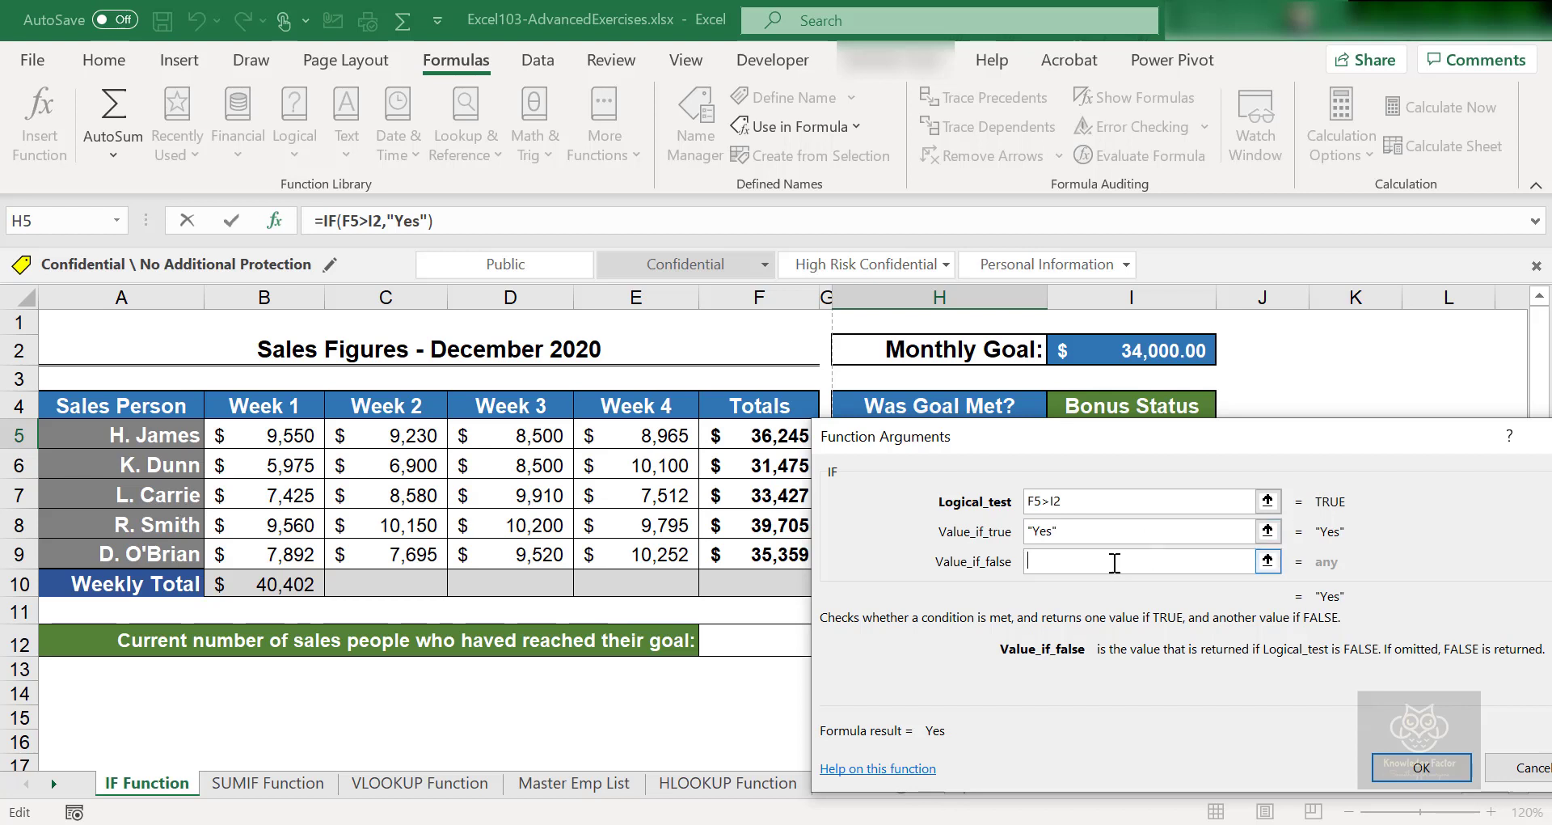
{"action": "type", "text": "n"}
{"action": "key", "text": "BackSpace"}
{"action": "type", "text": "No"}
{"action": "key", "text": "Tab"}
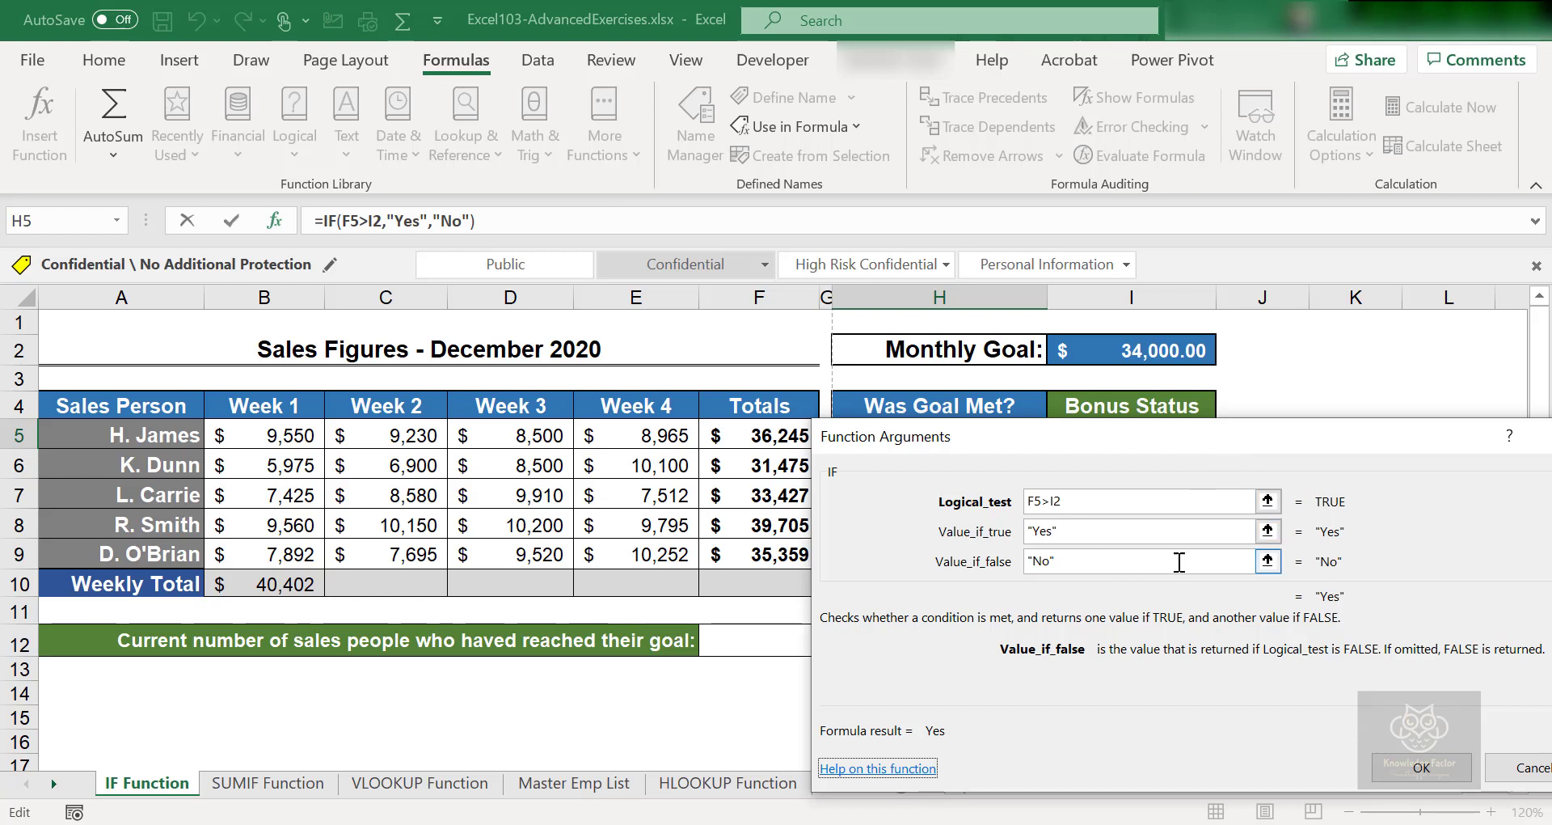
{"action": "left_click", "coordinate": [1422, 767]}
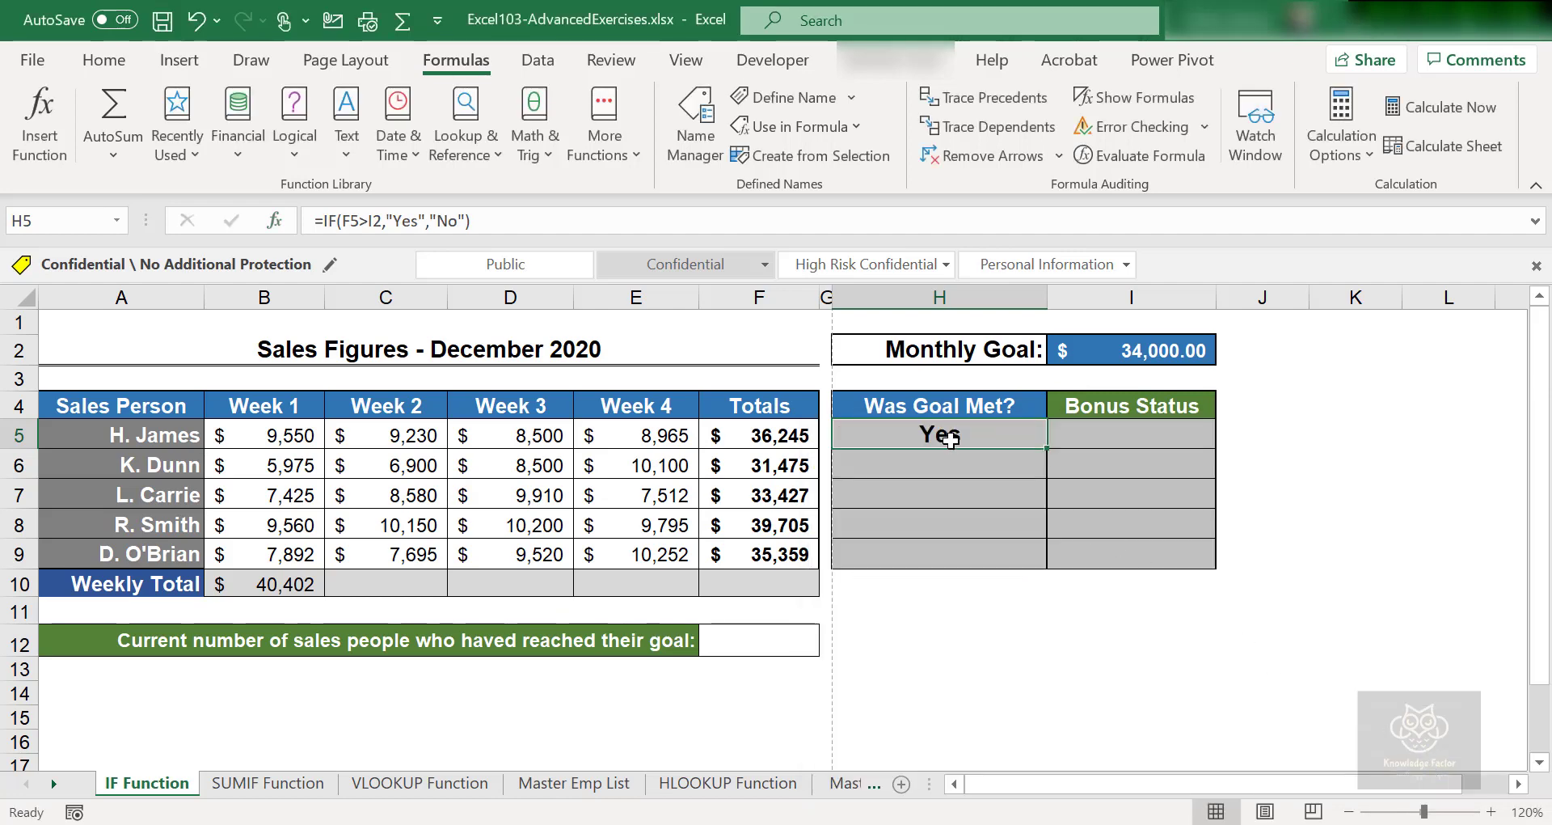
{"action": "left_click", "coordinate": [981, 481]}
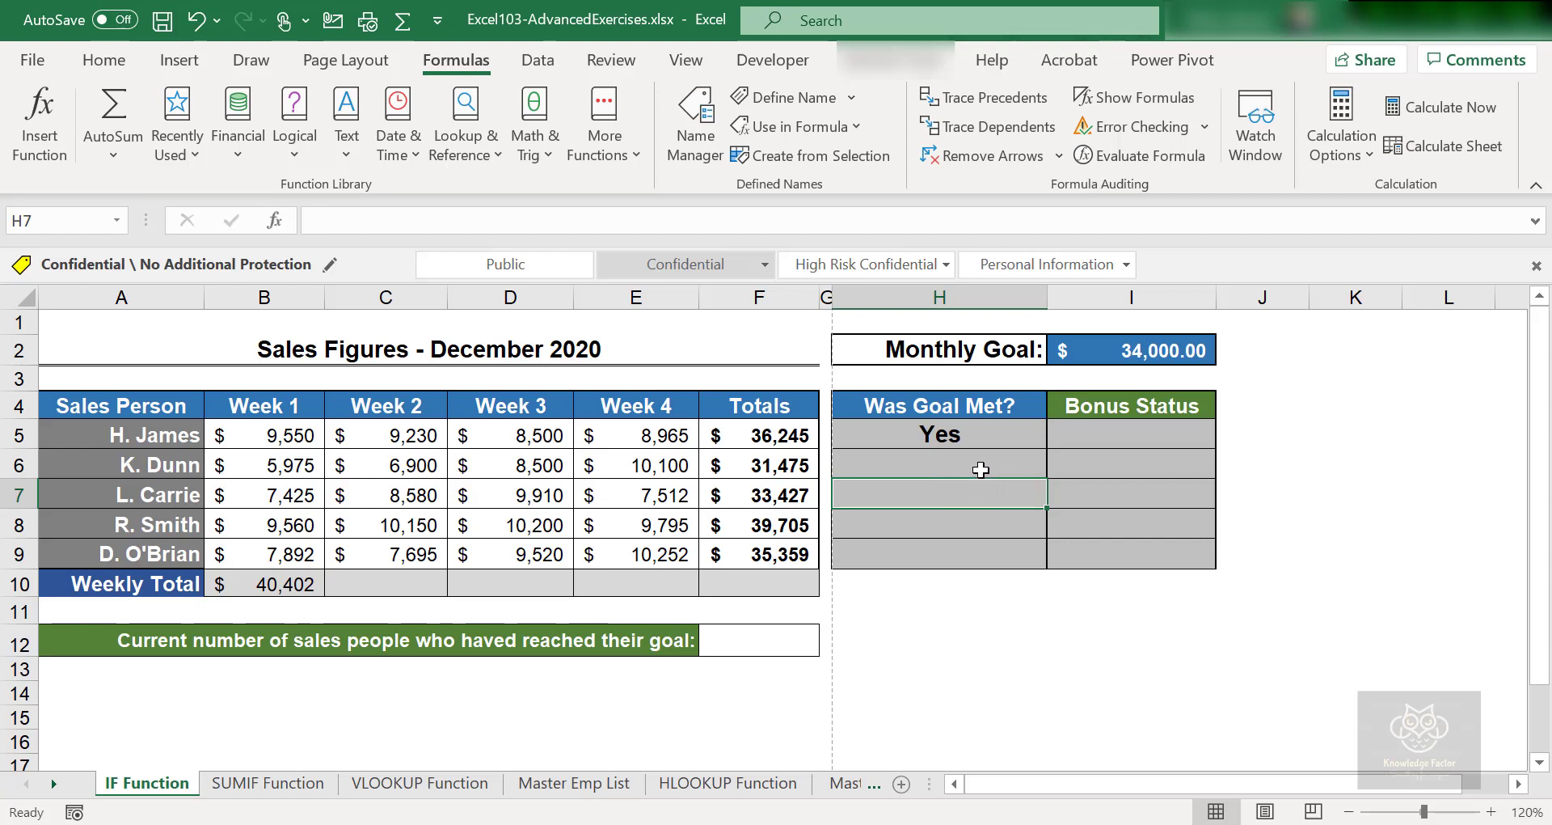
{"action": "left_click", "coordinate": [970, 437]}
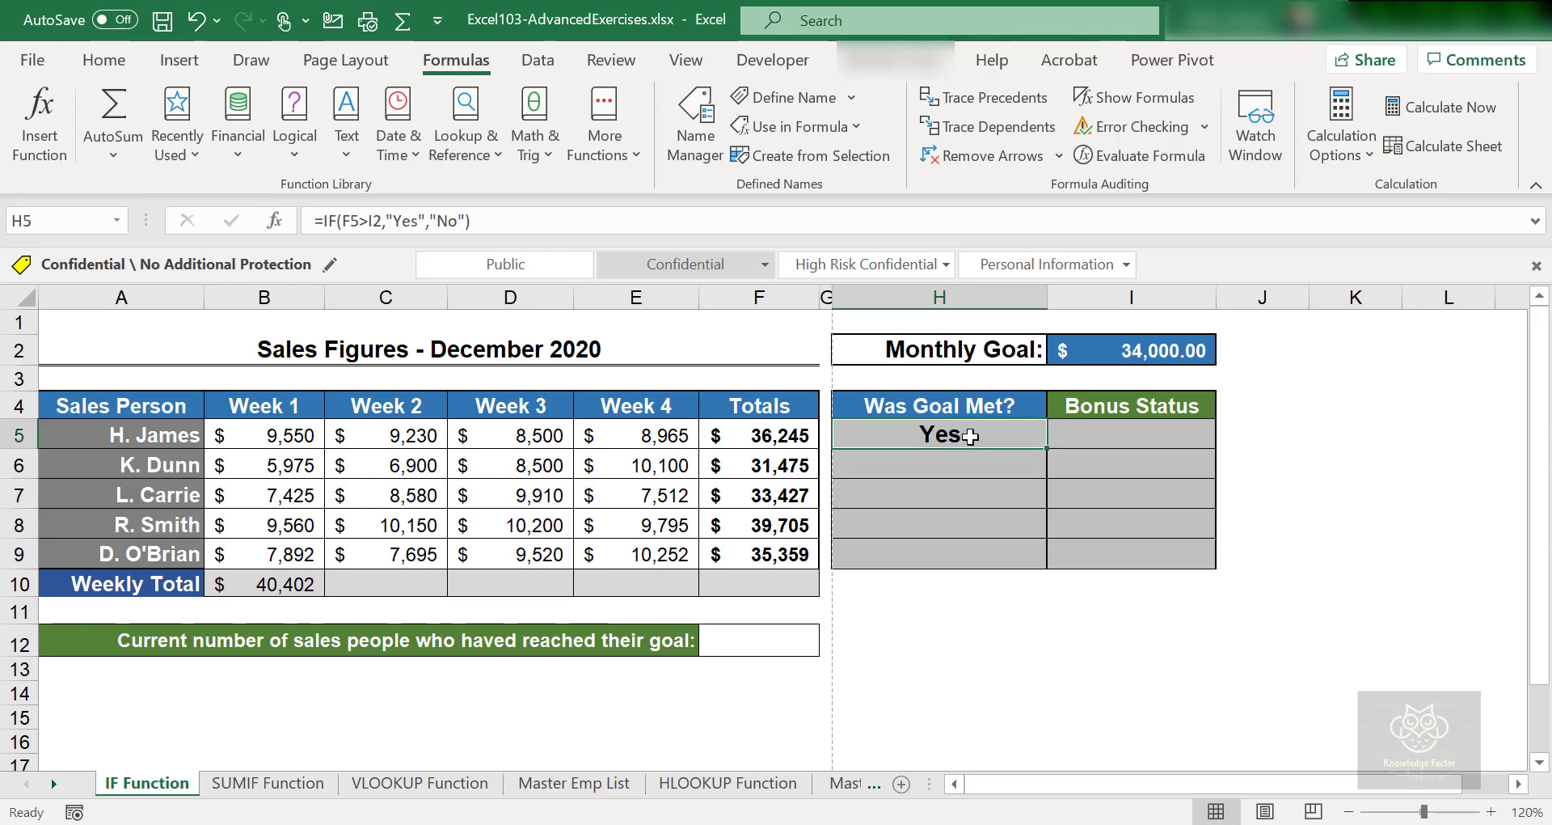
{"action": "left_click", "coordinate": [304, 153]}
{"action": "left_click", "coordinate": [328, 259]}
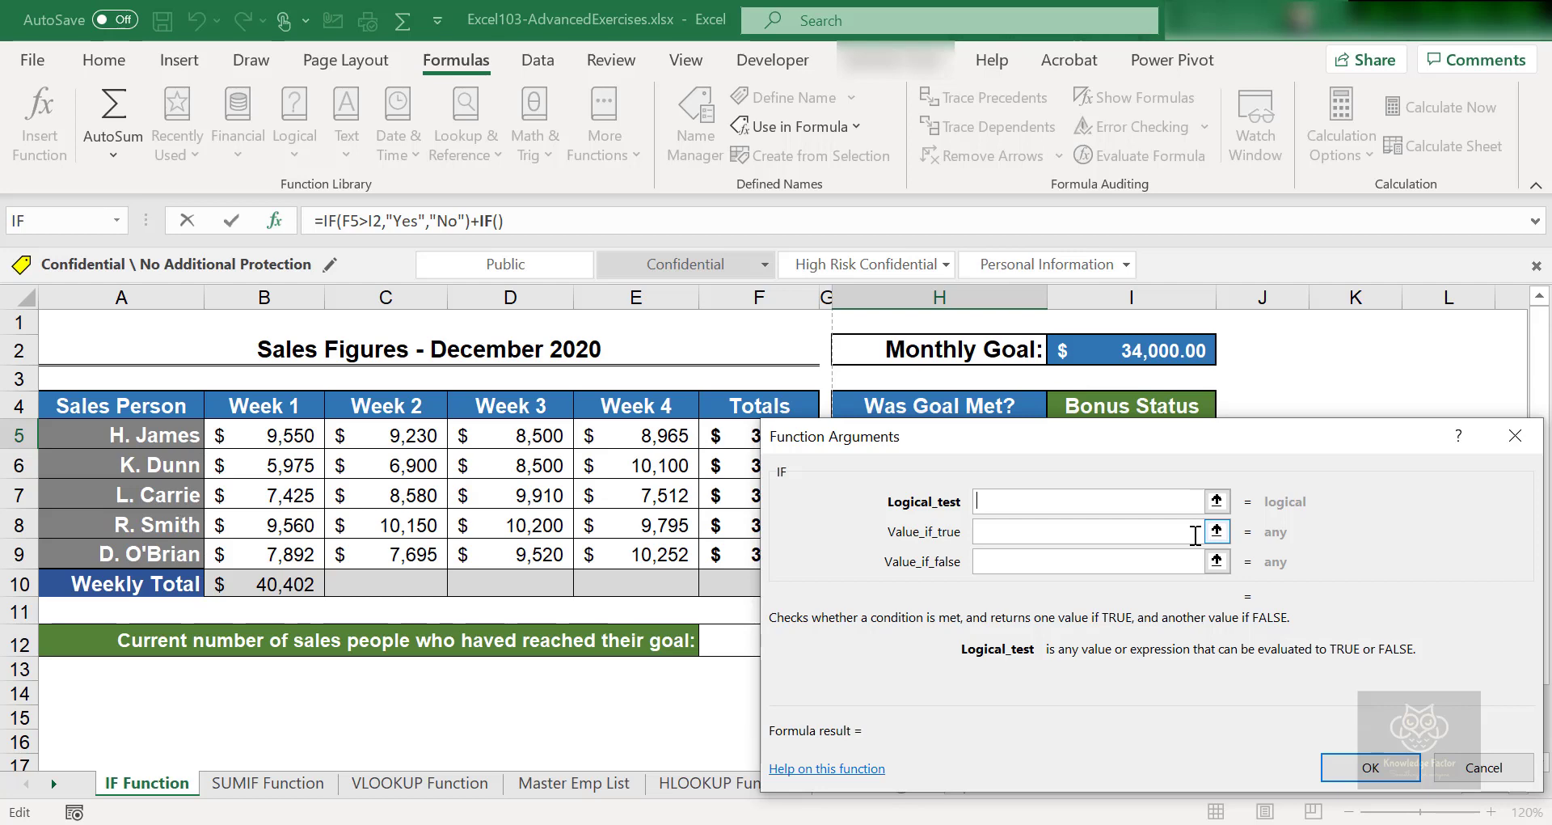
{"action": "left_click", "coordinate": [1483, 768]}
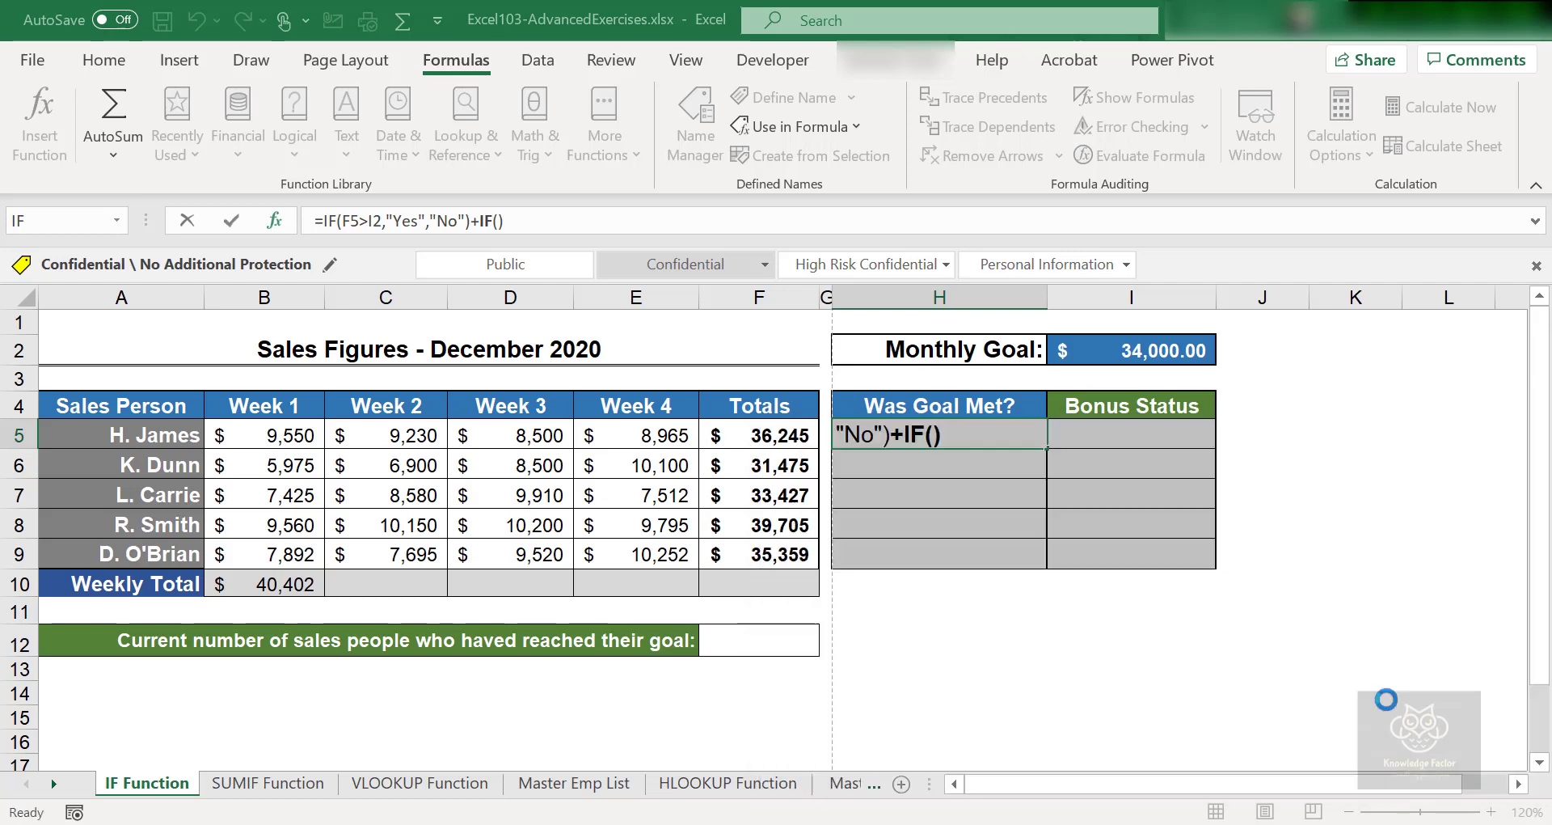